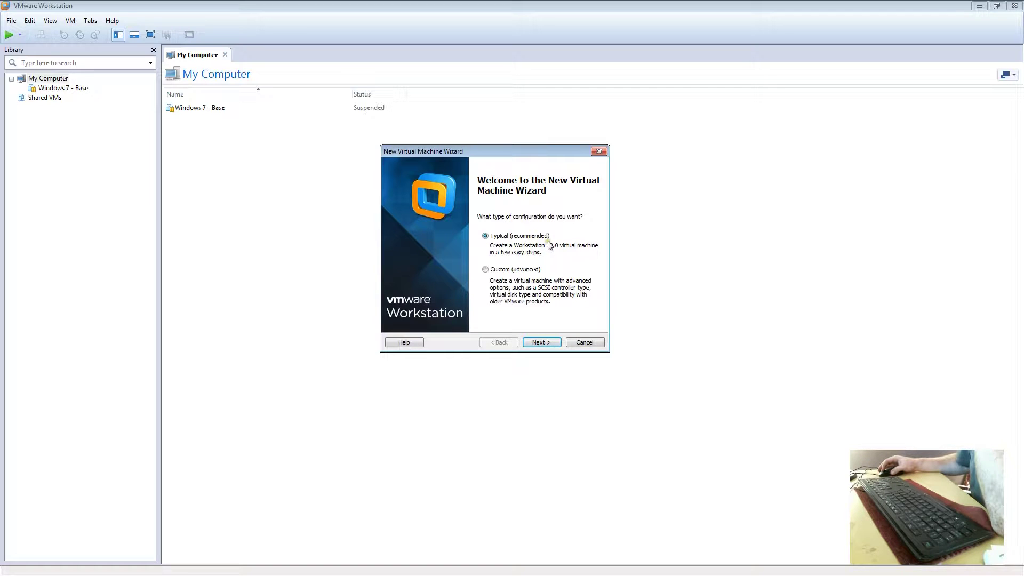
Step: Choose the custom (advanced) configuration for the new virtual machine and accept Workstation 10.0 as its hardware compatibility
left_click(485, 270)
left_click(541, 341)
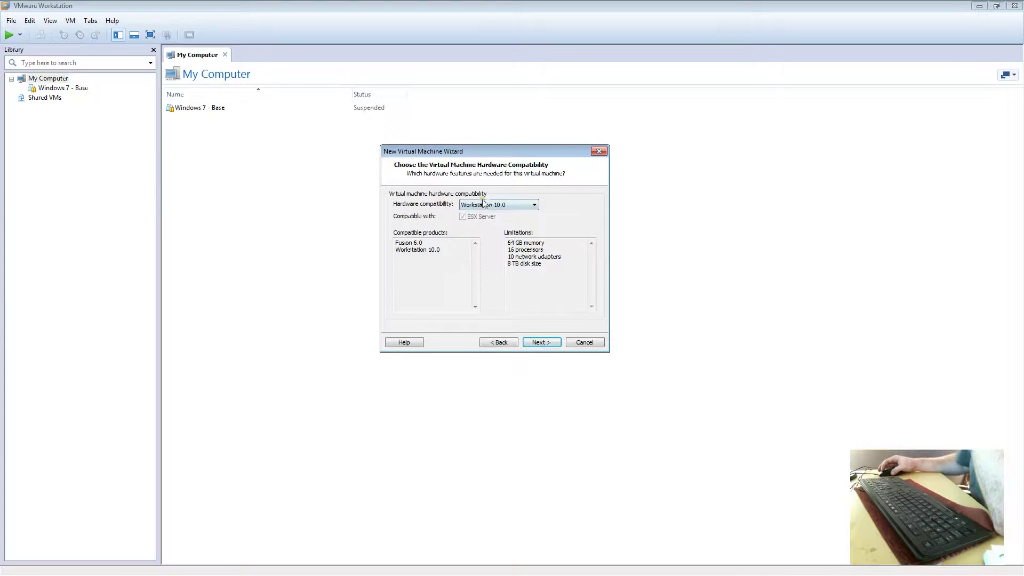
left_click(527, 208)
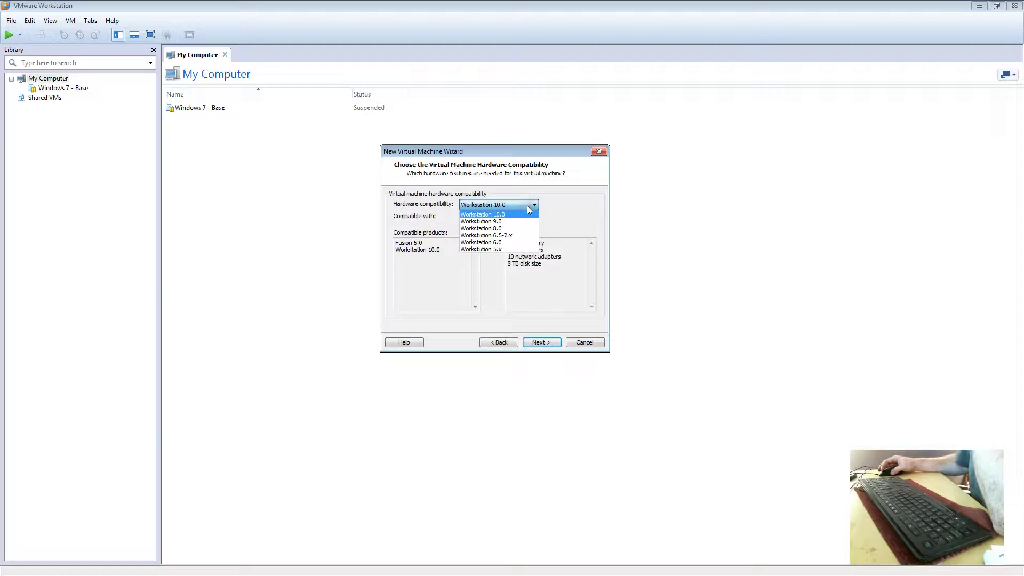
left_click(527, 206)
left_click(498, 204)
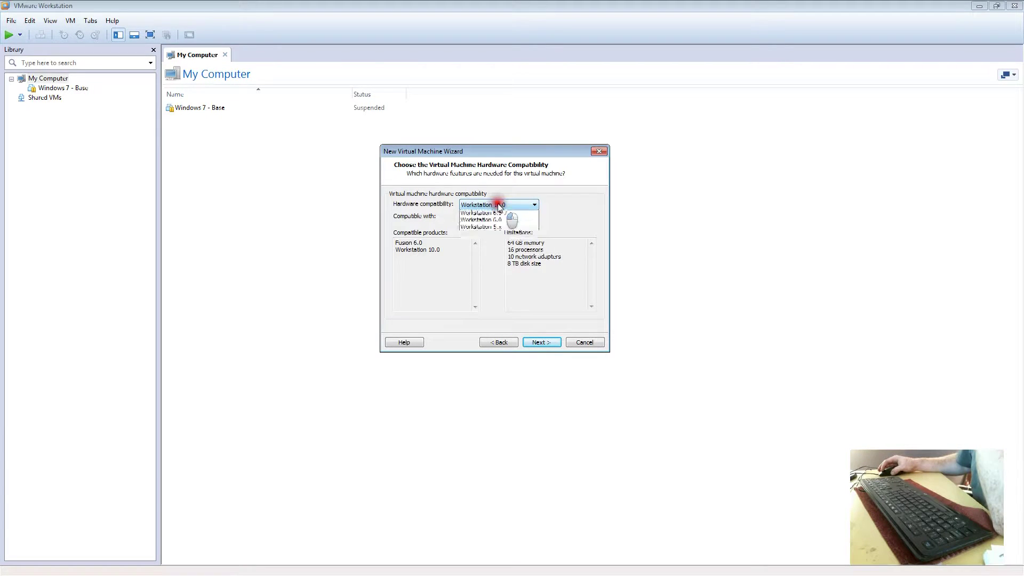
left_click(564, 207)
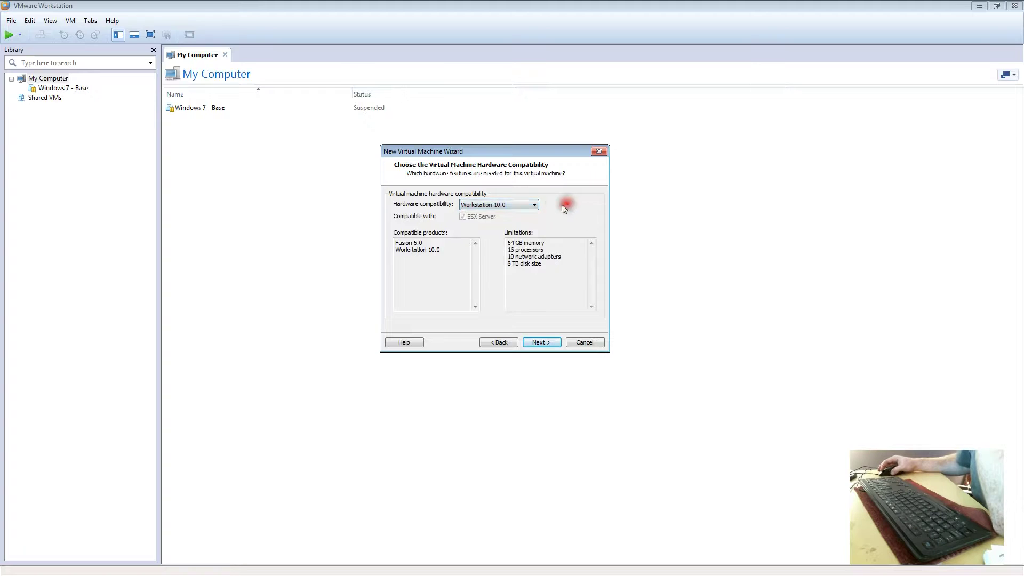
left_click(535, 205)
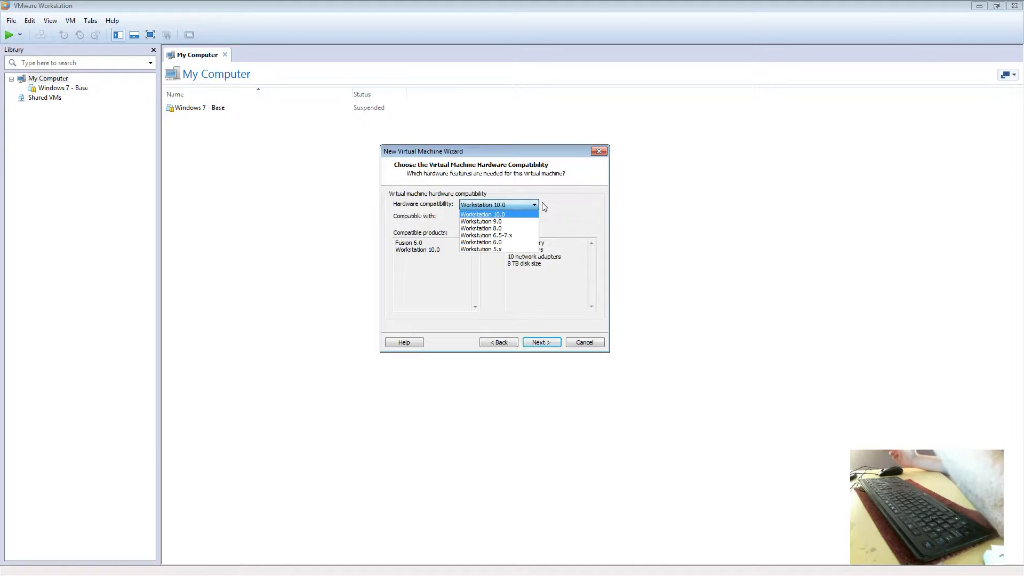
left_click(508, 213)
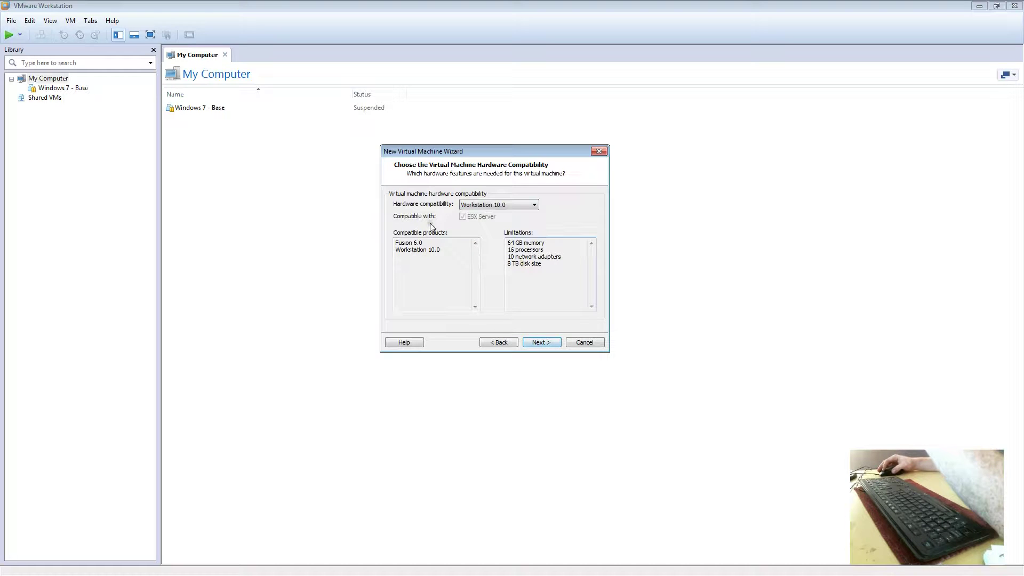
left_click_drag(450, 251, 394, 240)
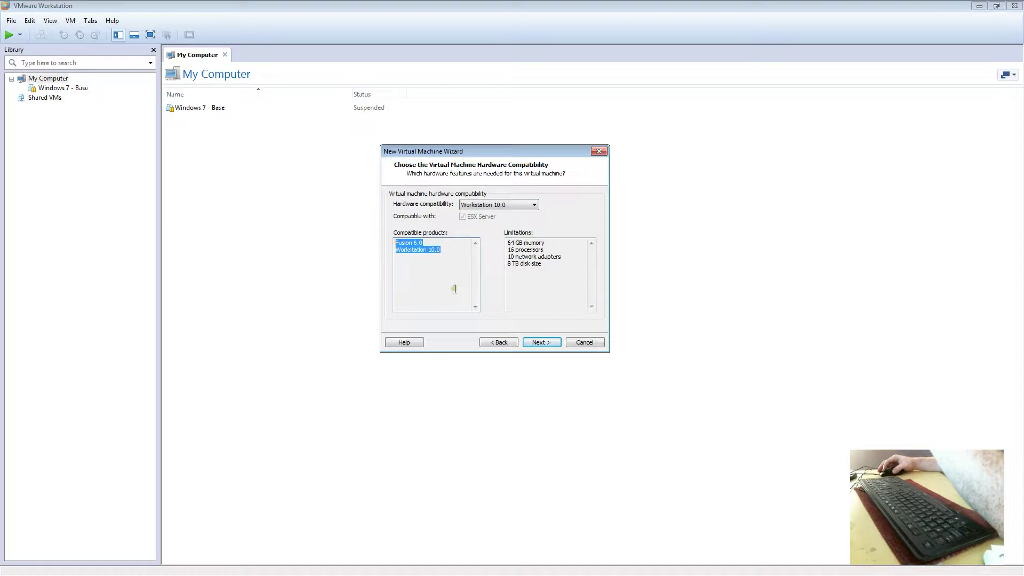
left_click(437, 269)
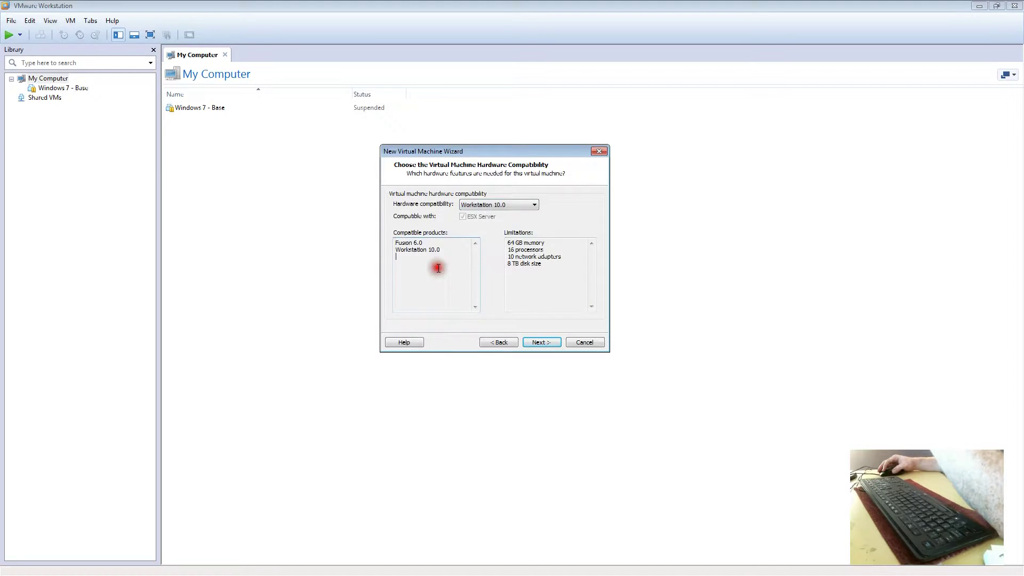
left_click(545, 345)
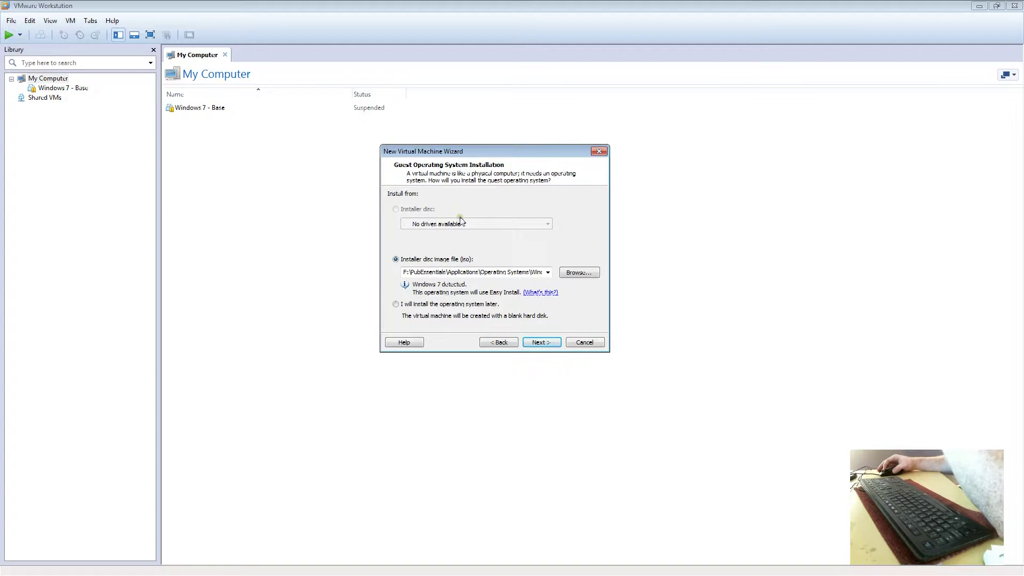
Step: Start browsing for an installer disc image file (iso) and bring the favourite folders into view
left_click(584, 273)
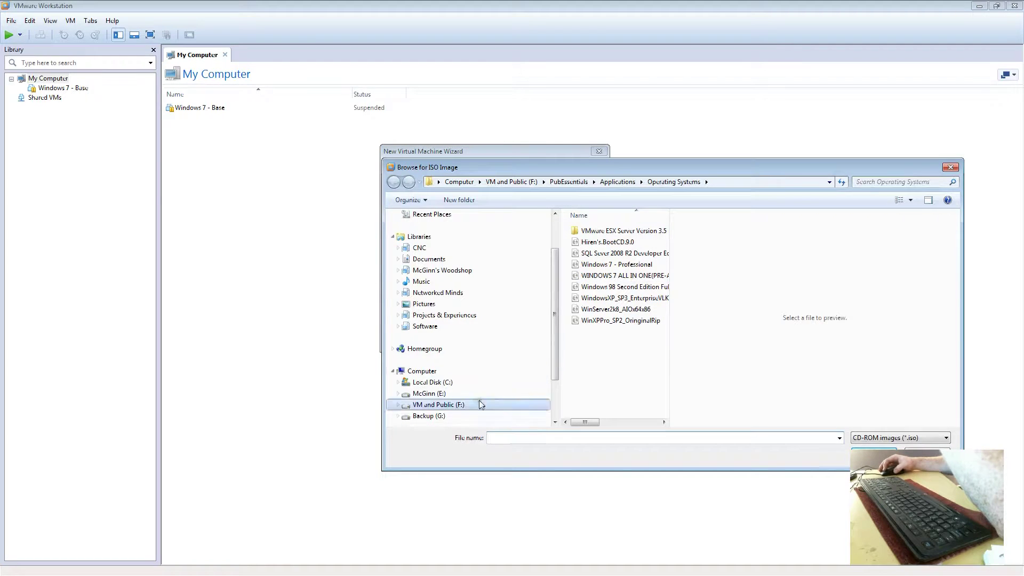
left_click_drag(556, 286, 555, 247)
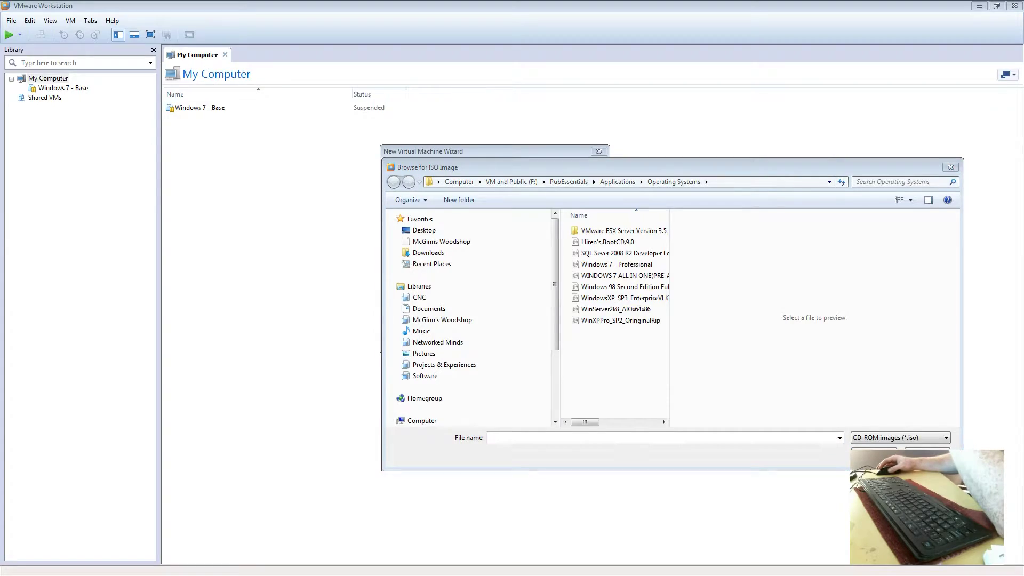
Step: Switch to the web browser, examine the Debian 8.5.0 amd64 iso-cd download listing, and close the browser window
key("alt+Tab")
left_click(288, 22)
key("super+Down")
scroll(479, 286, "down", 3)
scroll(478, 286, "up", 3)
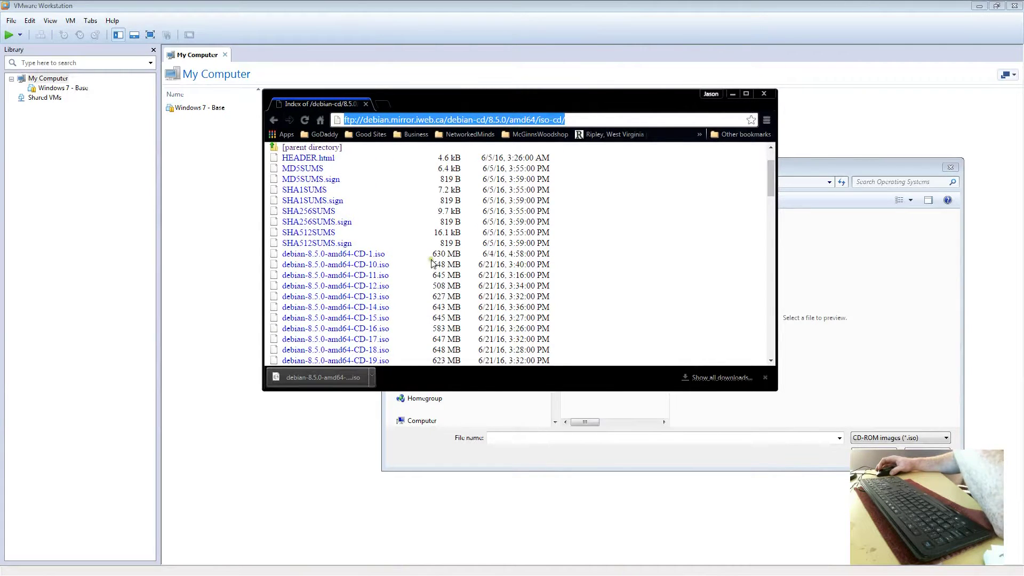
scroll(411, 259, "up", 1)
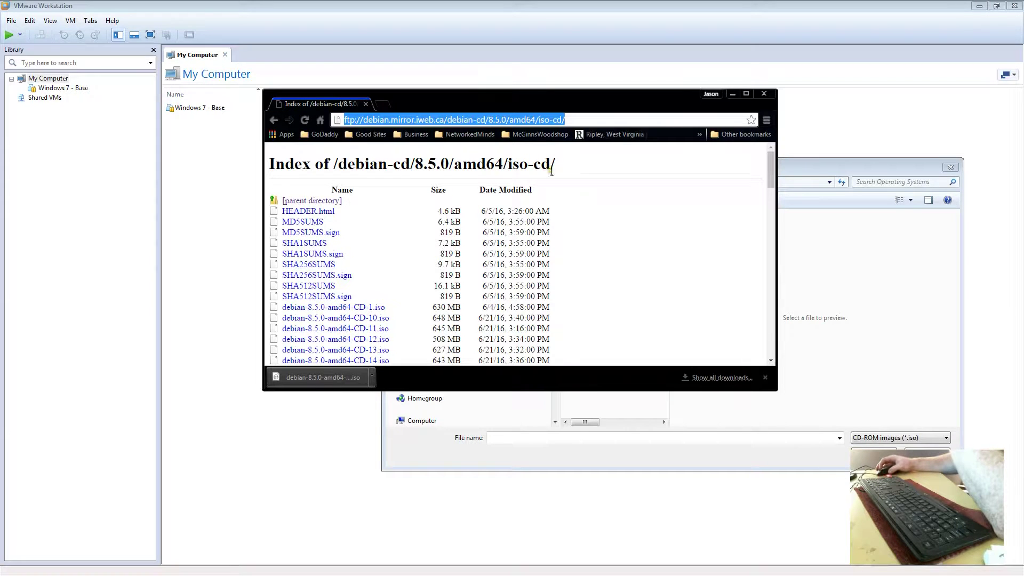
scroll(514, 272, "down", 1)
scroll(514, 272, "down", 3)
scroll(507, 289, "up", 2)
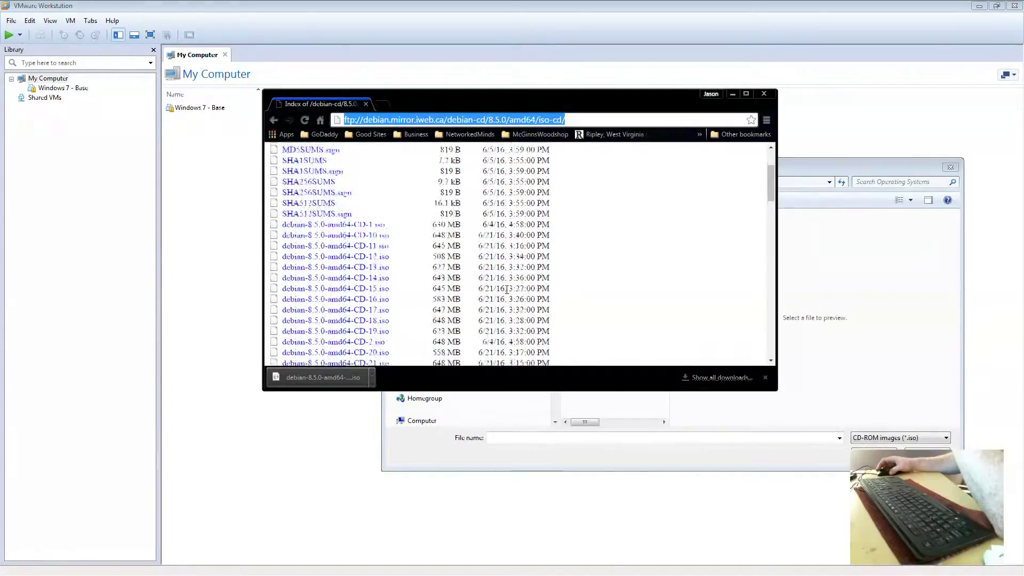
scroll(507, 289, "up", 3)
left_click_drag(587, 94, 702, 77)
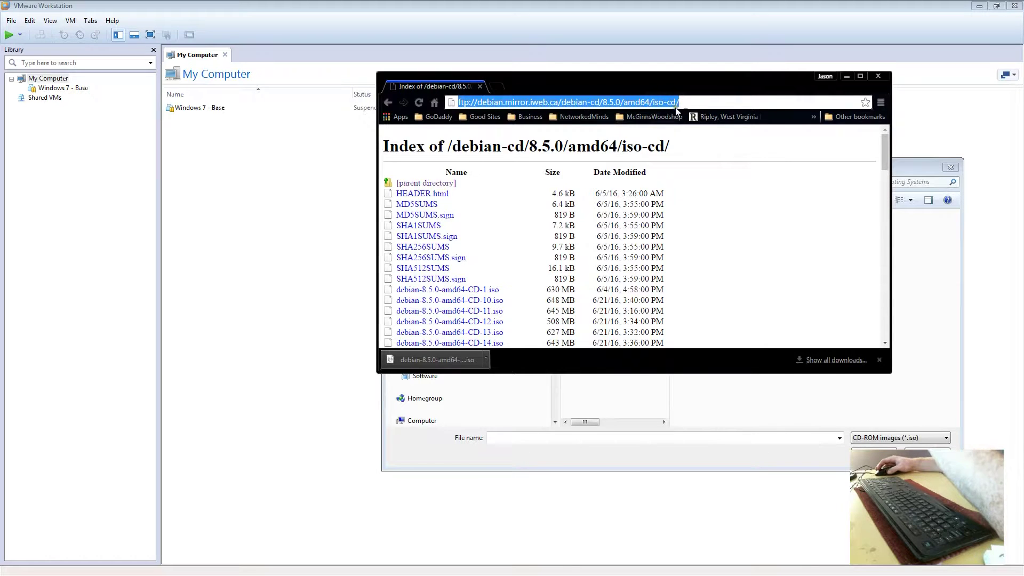
left_click(881, 75)
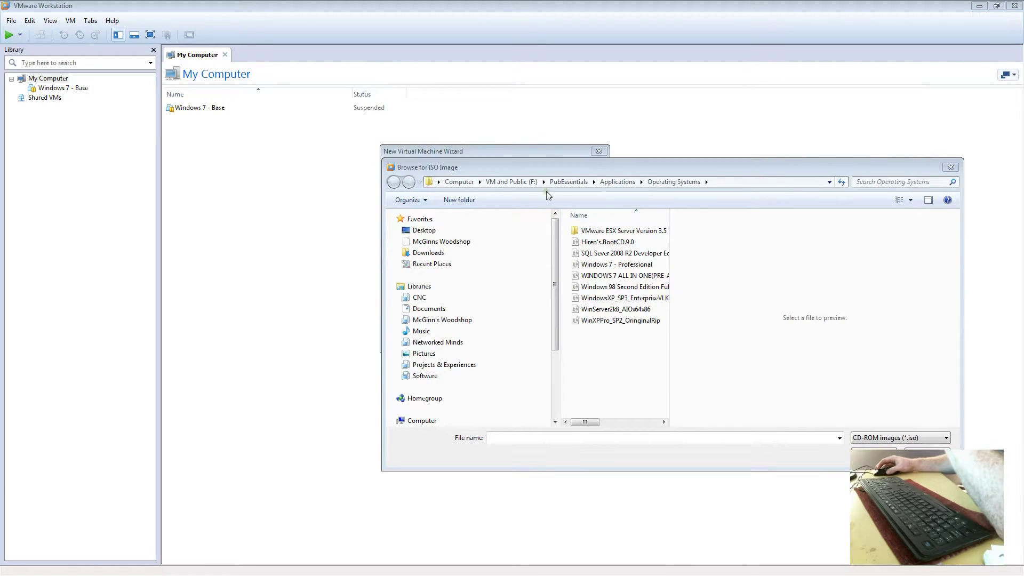
Step: Select debian-8.5.0-amd64-CD-1 from the Downloads folder as the installer disc image and continue
left_click(428, 252)
left_click(594, 240)
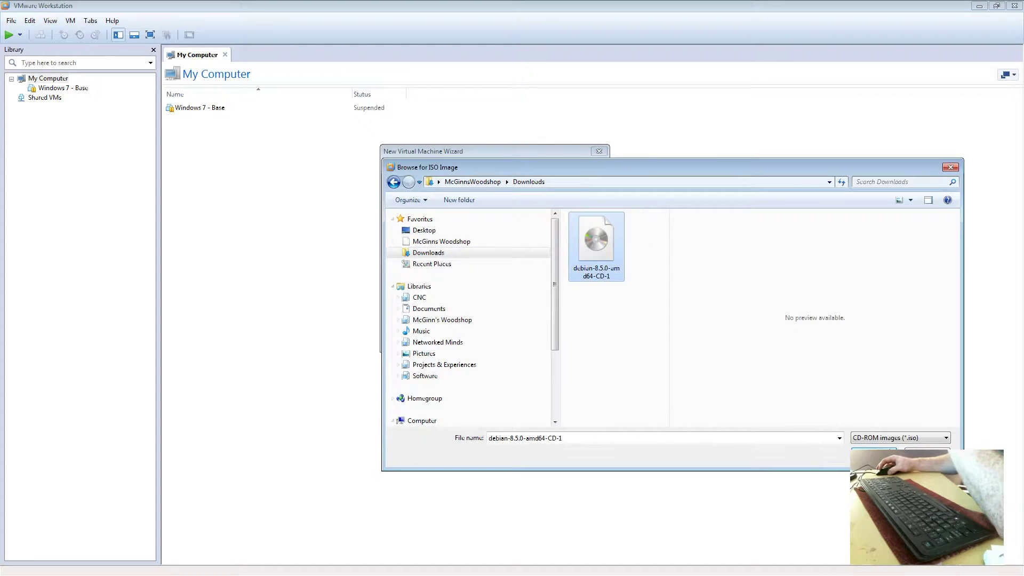
double_click(587, 238)
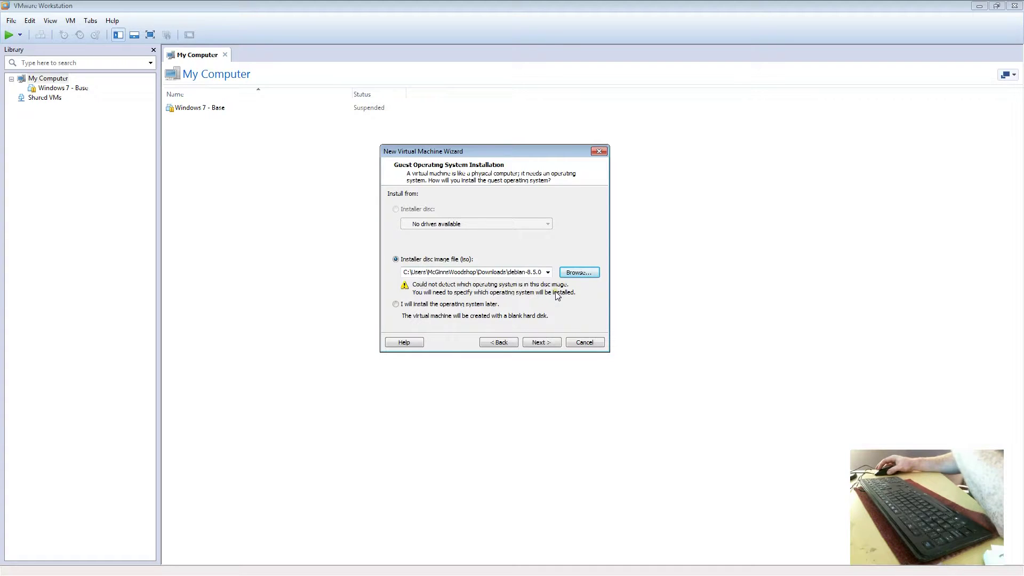
left_click(543, 345)
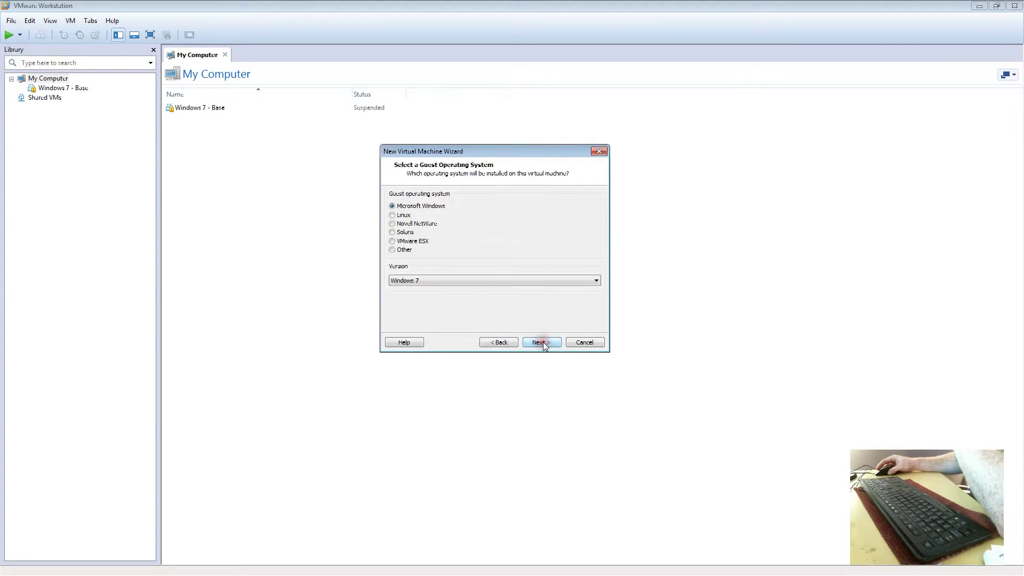
Step: Set the guest operating system to Linux, version Debian 7 64-bit, and continue
left_click(392, 215)
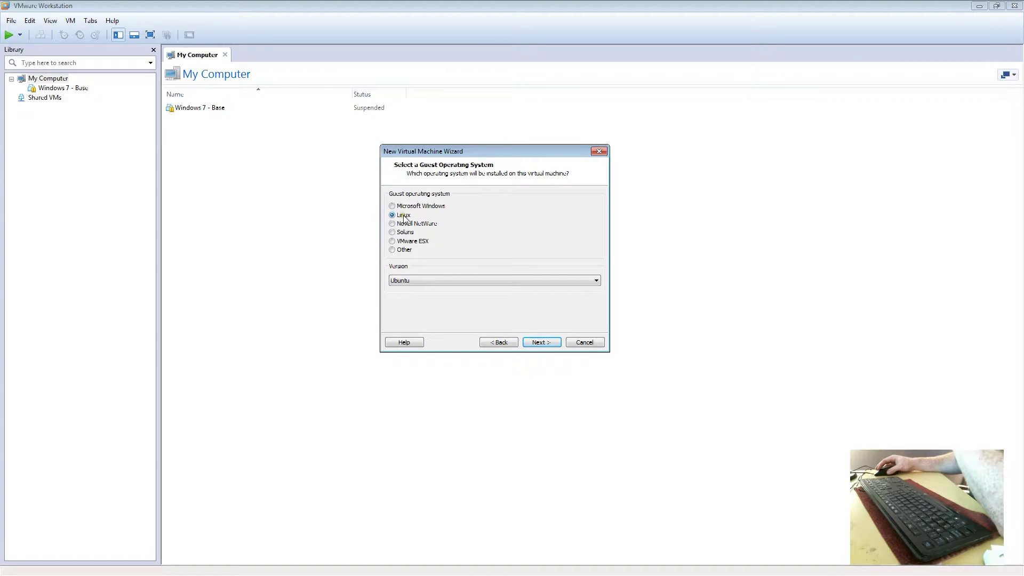
left_click(408, 281)
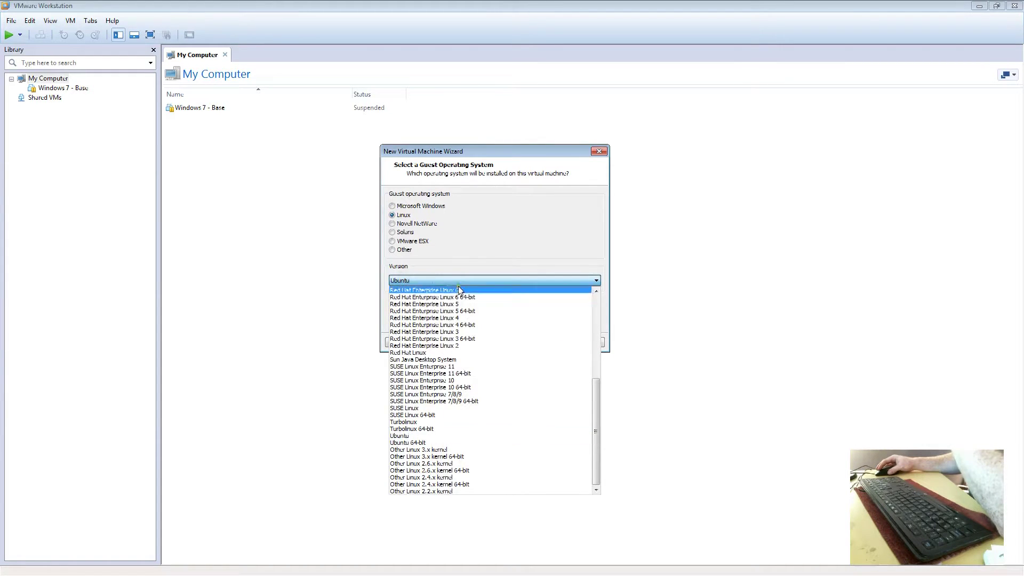
scroll(457, 417, "up", 8)
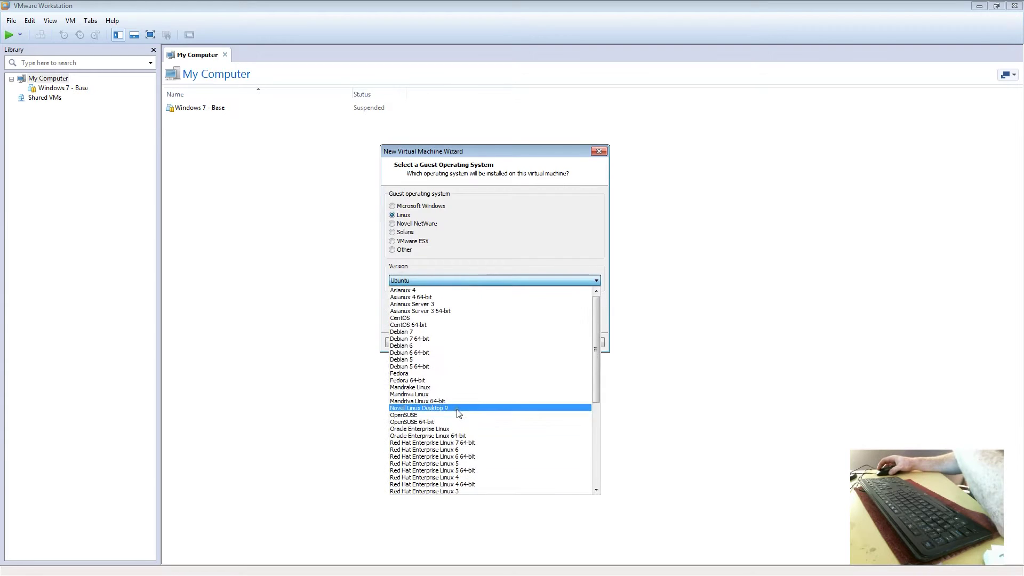
left_click(427, 343)
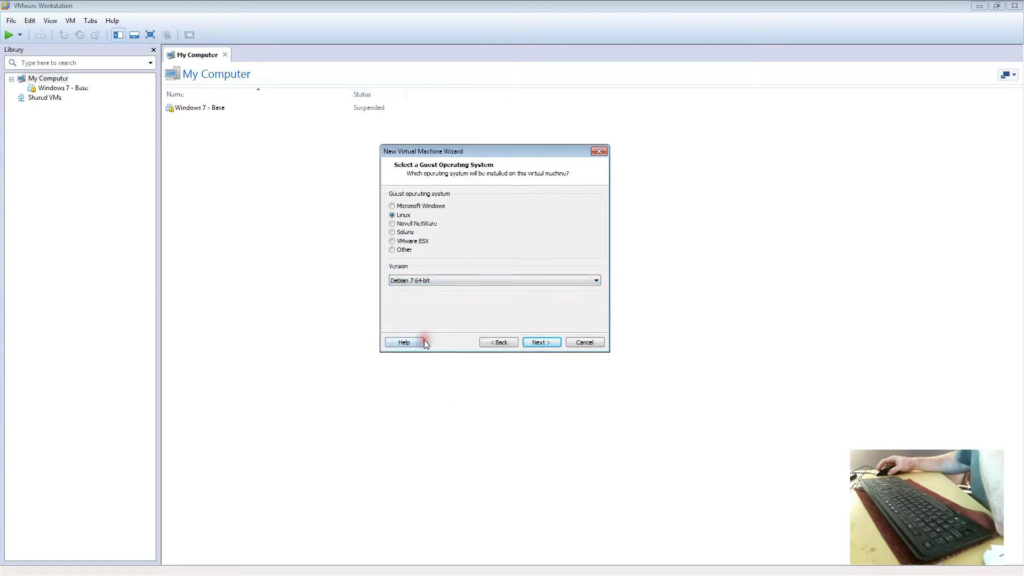
left_click(543, 342)
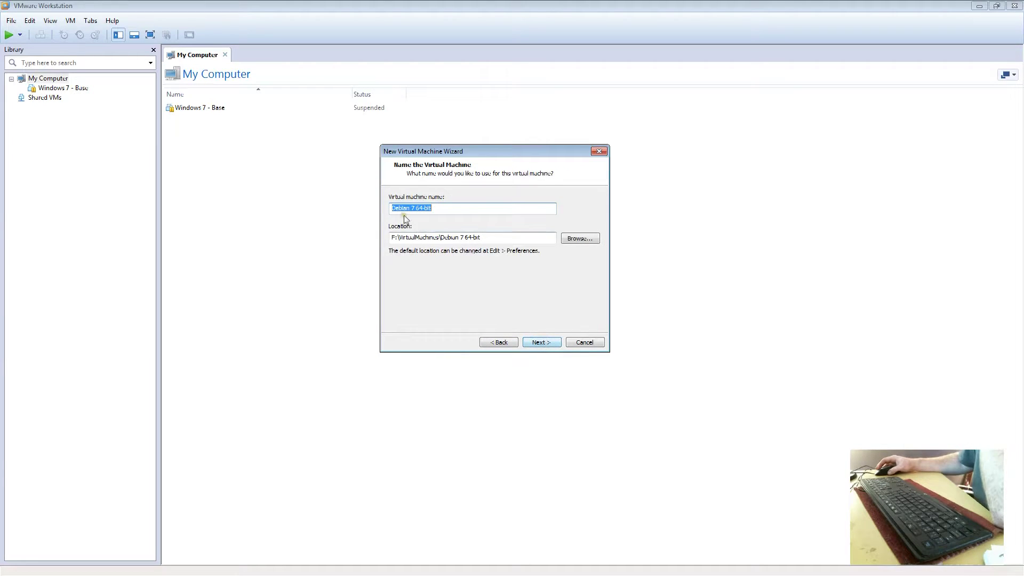
Step: Name the virtual machine "Debian 7 64-bit - Base" and accept the matching storage location
left_click(455, 211)
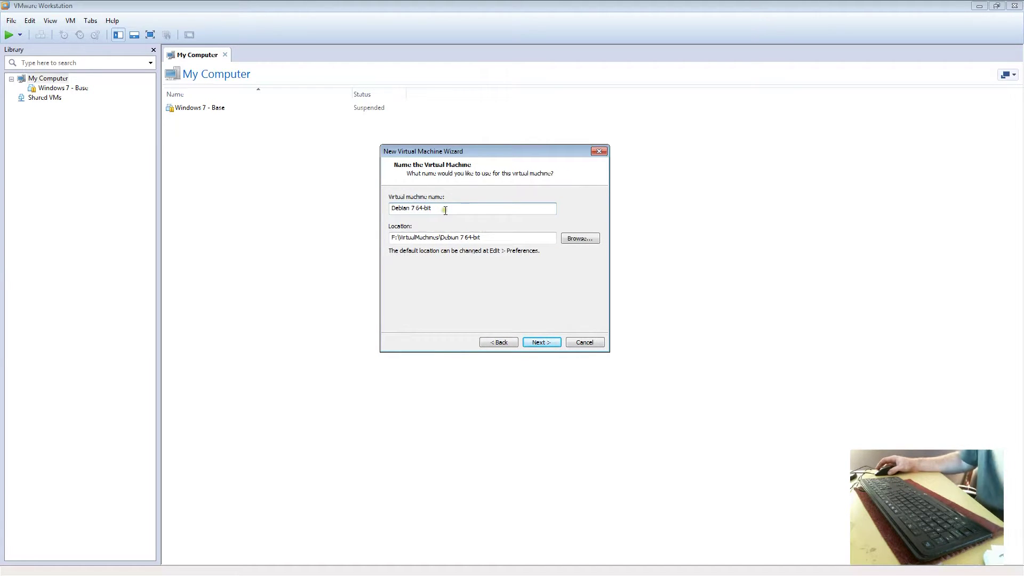
type("-")
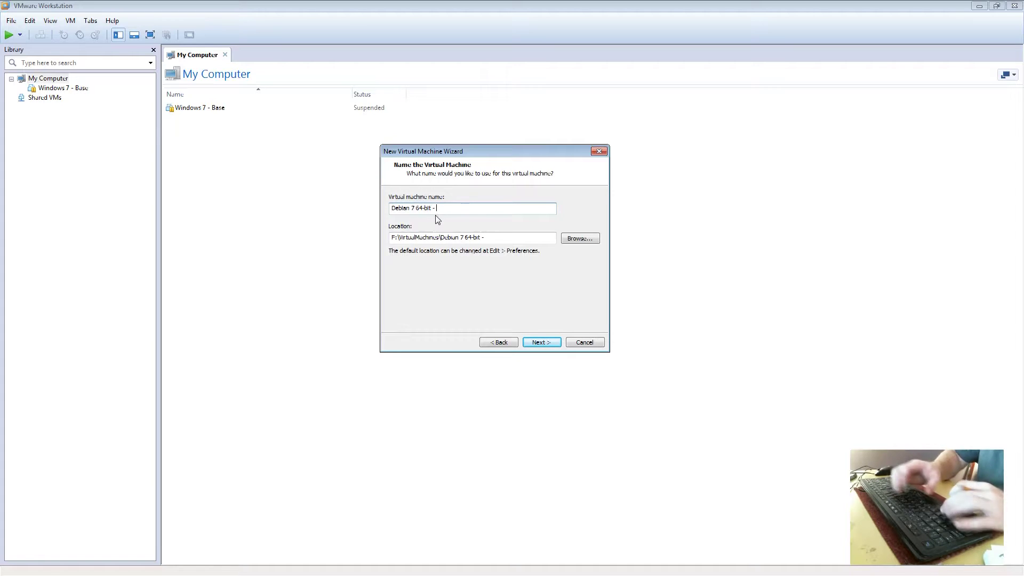
type(" Base")
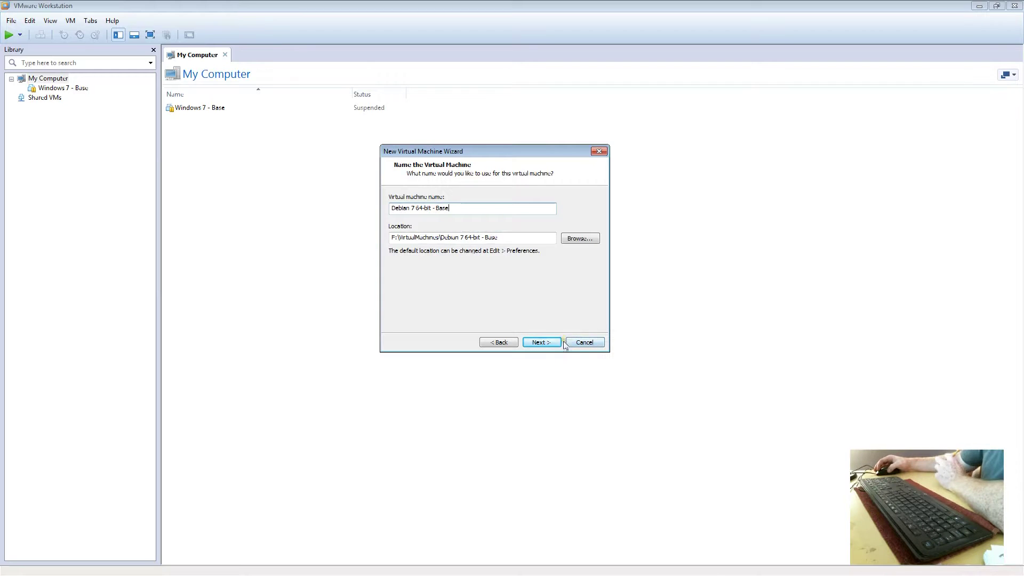
left_click(542, 344)
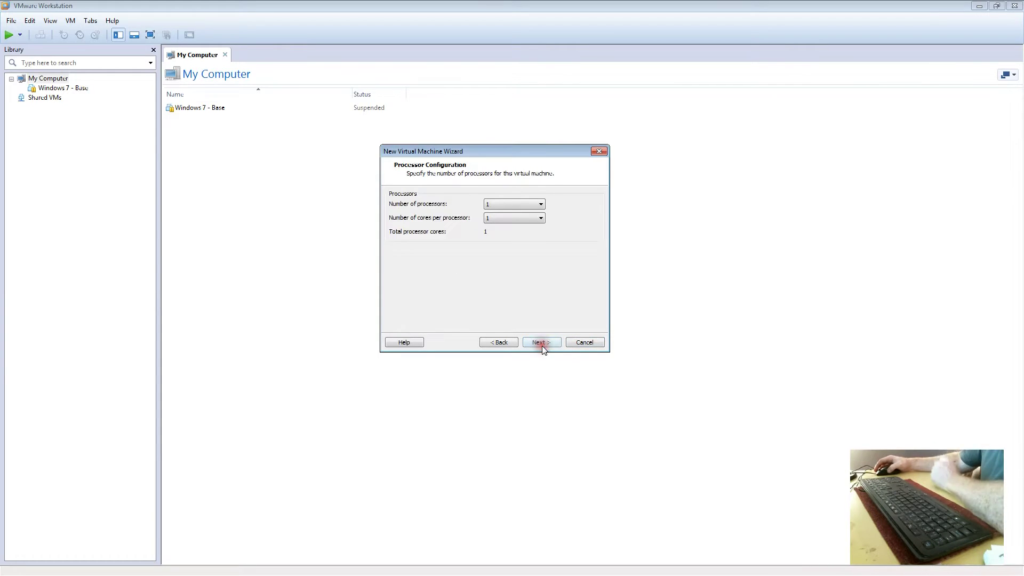
Step: Set the number of processors to 2, with 1 core per processor, and continue
left_click(509, 204)
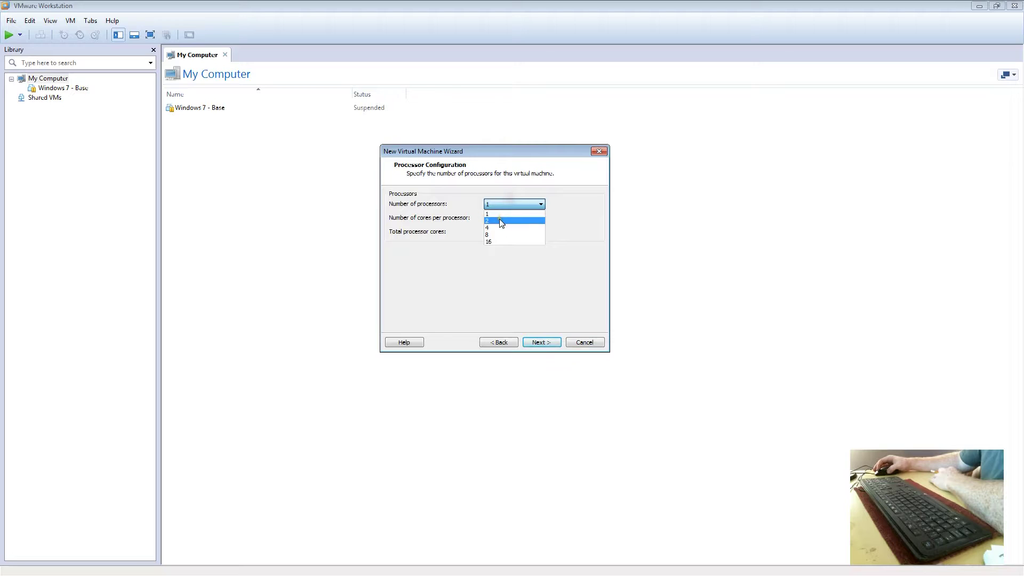
left_click(501, 218)
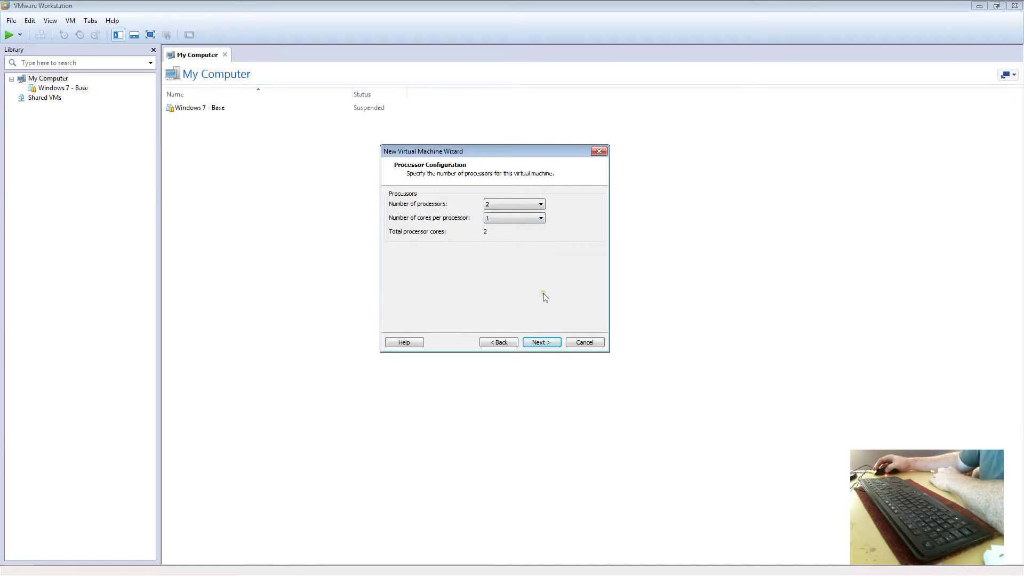
left_click(542, 341)
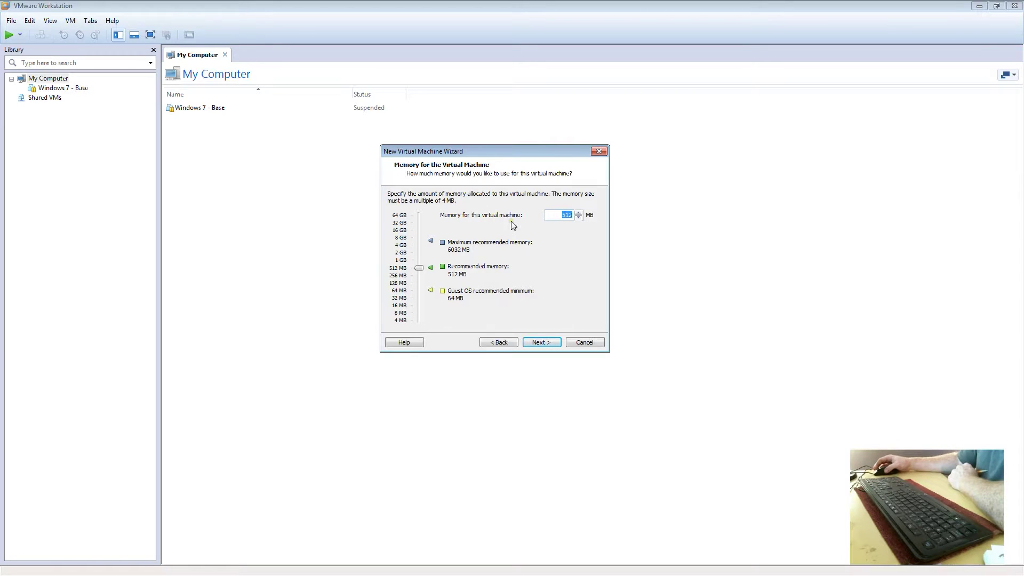
Step: Allocate 1028 MB of memory to the virtual machine and accept network address translation (NAT) as the network type
type("1")
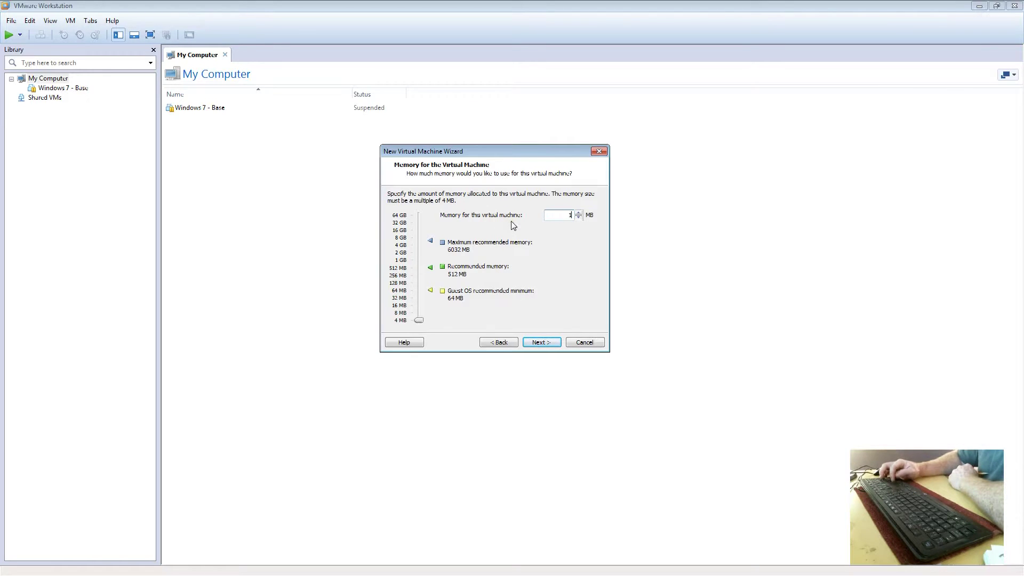
type("028")
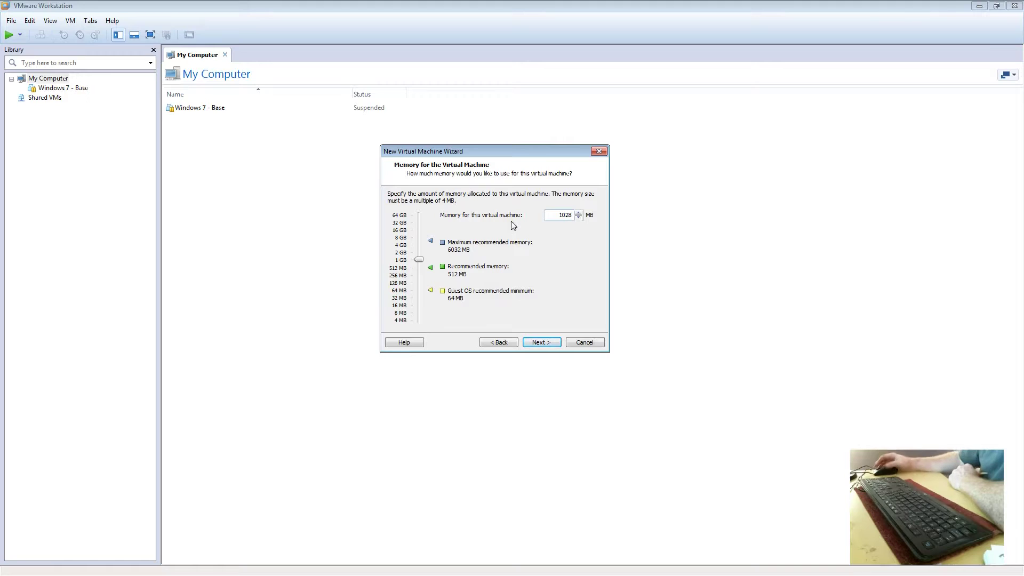
left_click(539, 342)
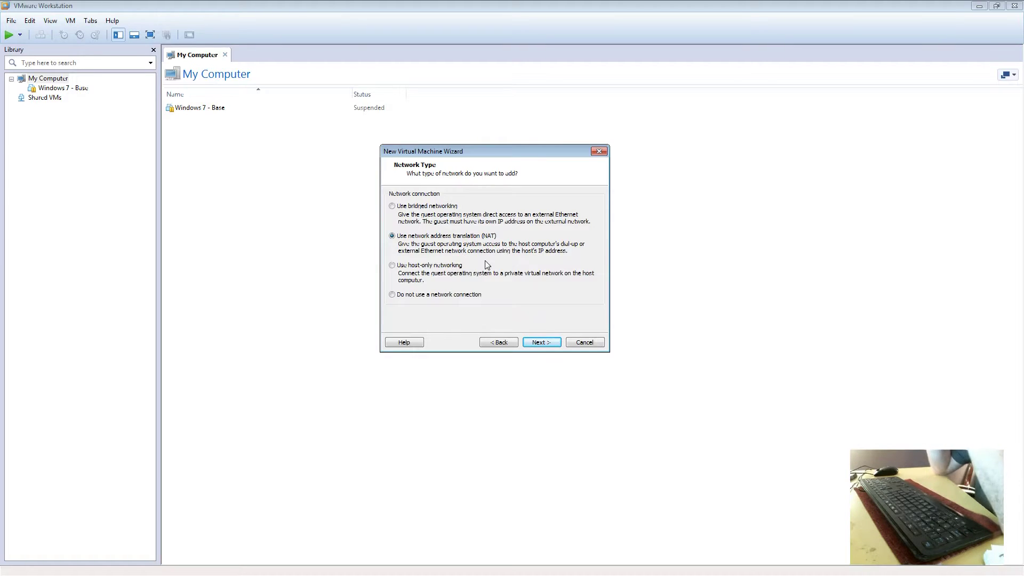
left_click(541, 342)
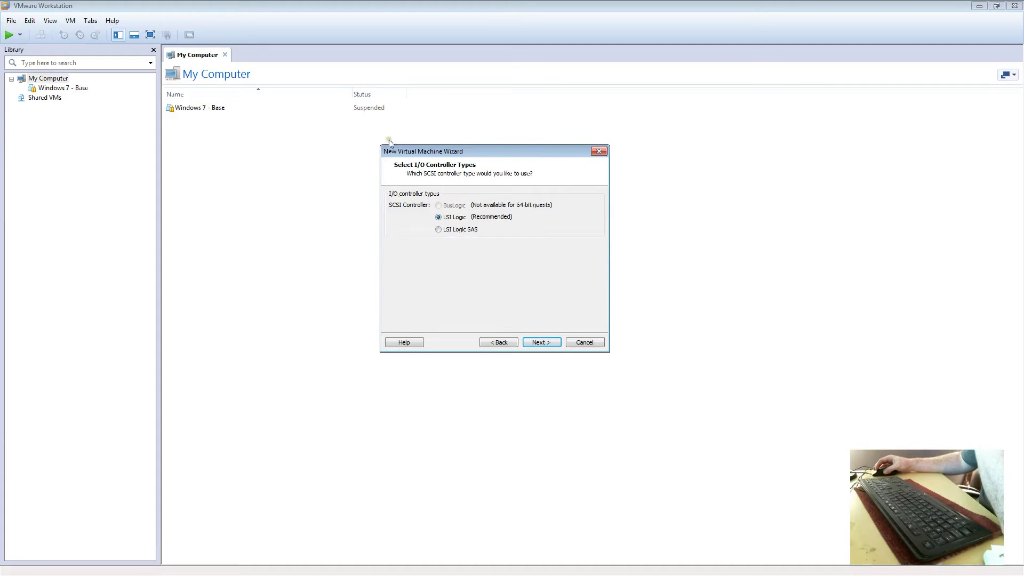
Step: Accept the recommended LSI Logic SCSI controller and the SCSI virtual disk type
left_click(542, 342)
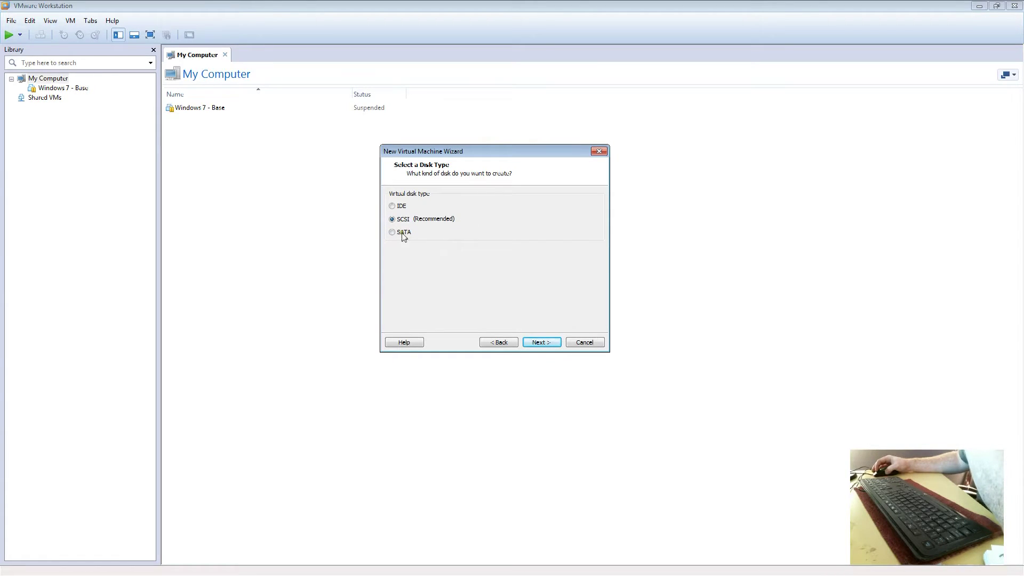
left_click(543, 343)
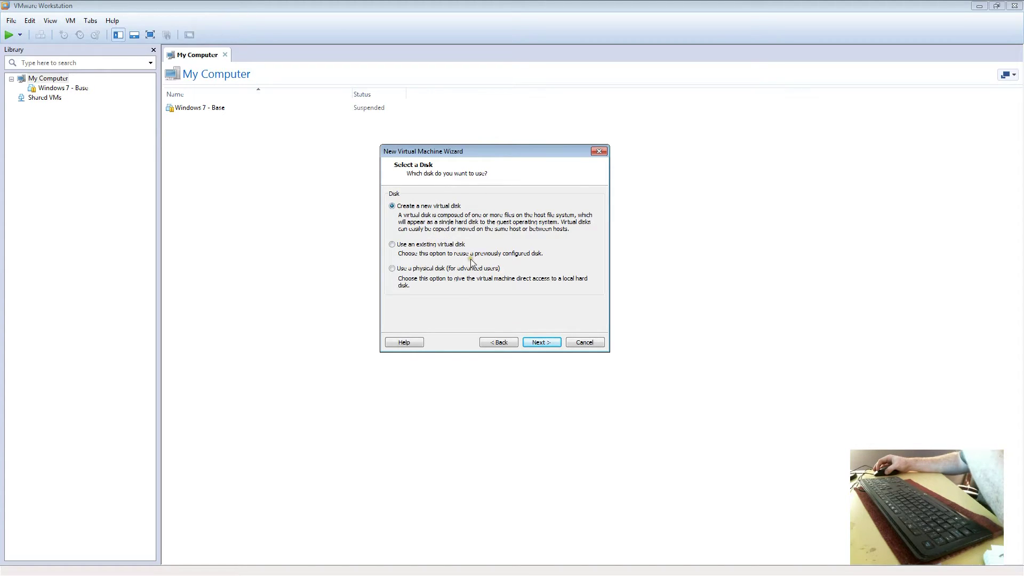
Step: Choose to create a new virtual disk and set its maximum size to 200 GB, split into multiple files
left_click(426, 244)
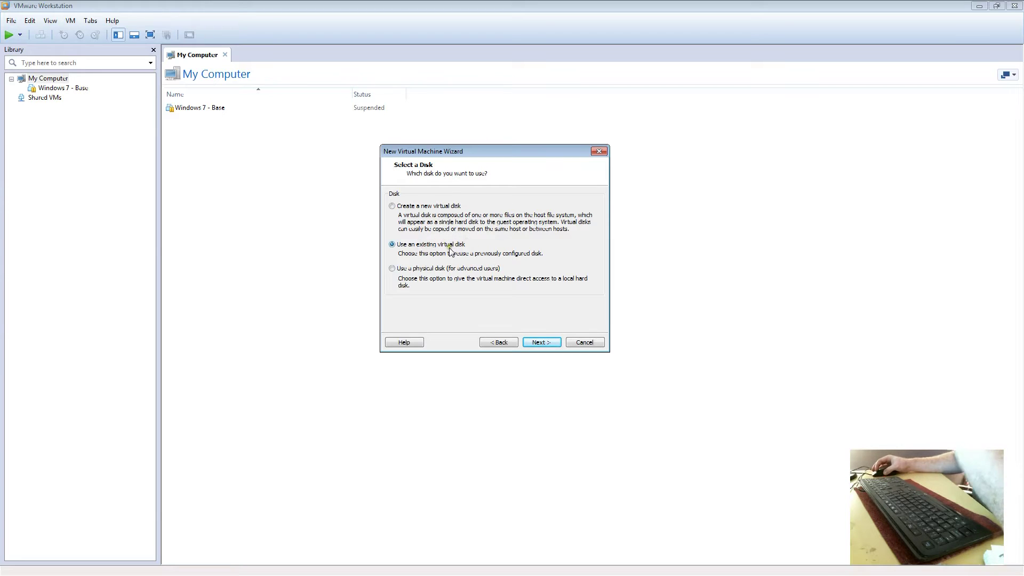
left_click(419, 270)
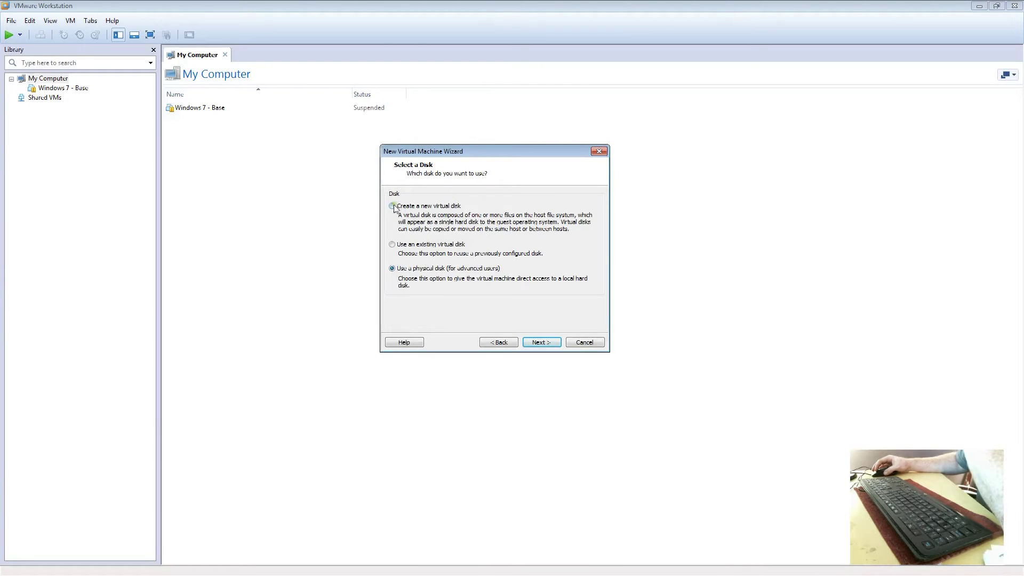
left_click(393, 207)
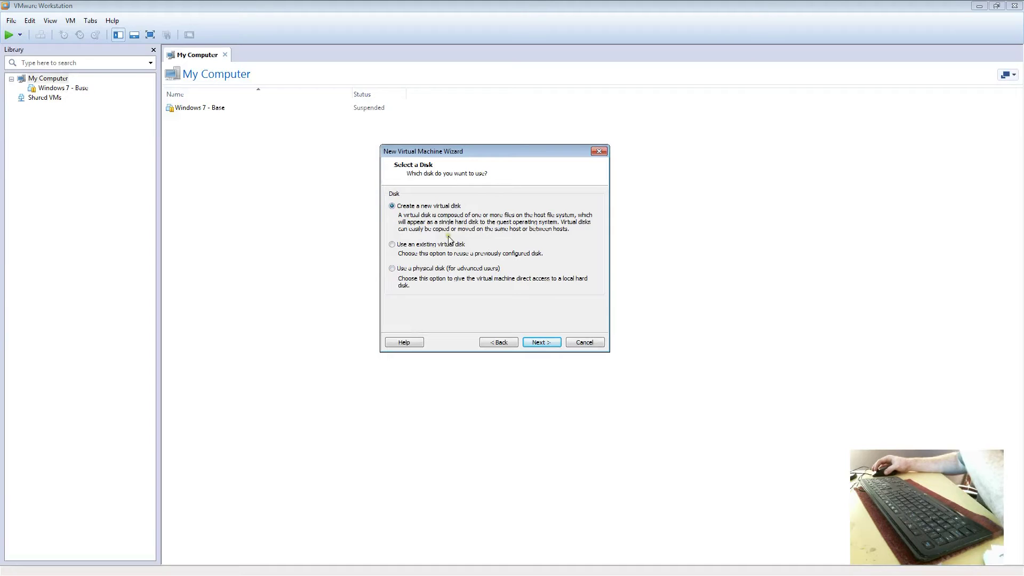
left_click(541, 343)
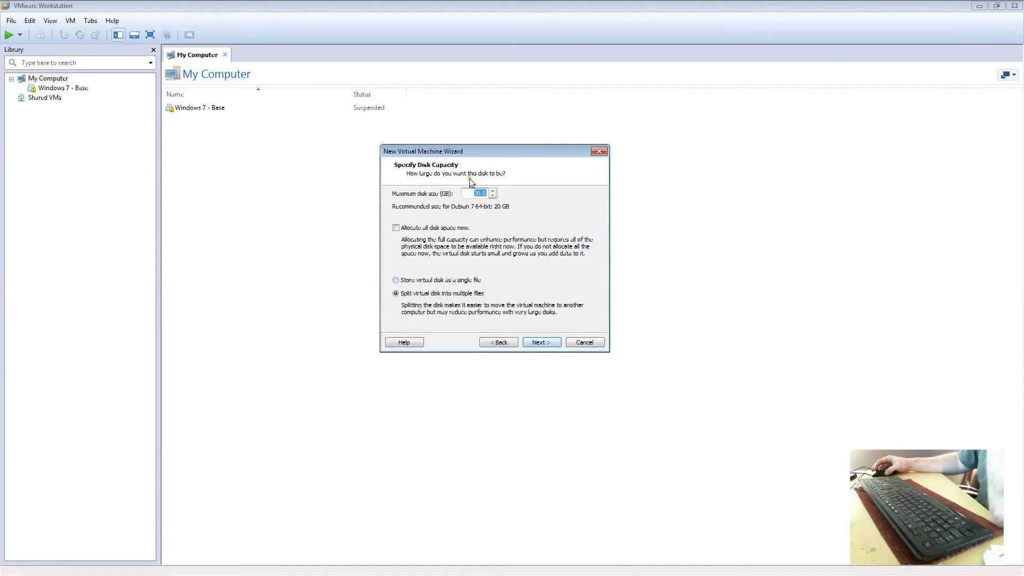
type("200")
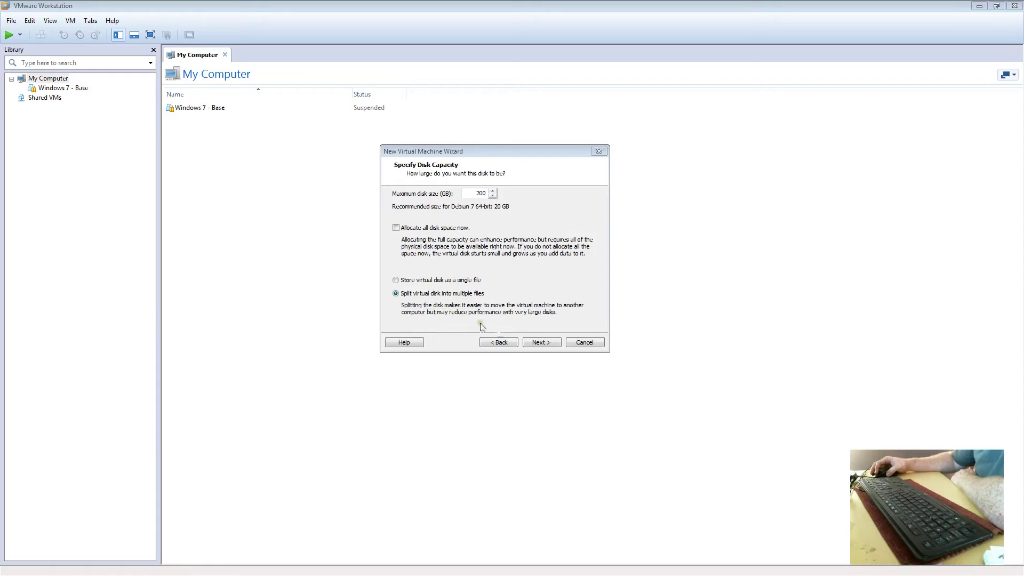
left_click(541, 343)
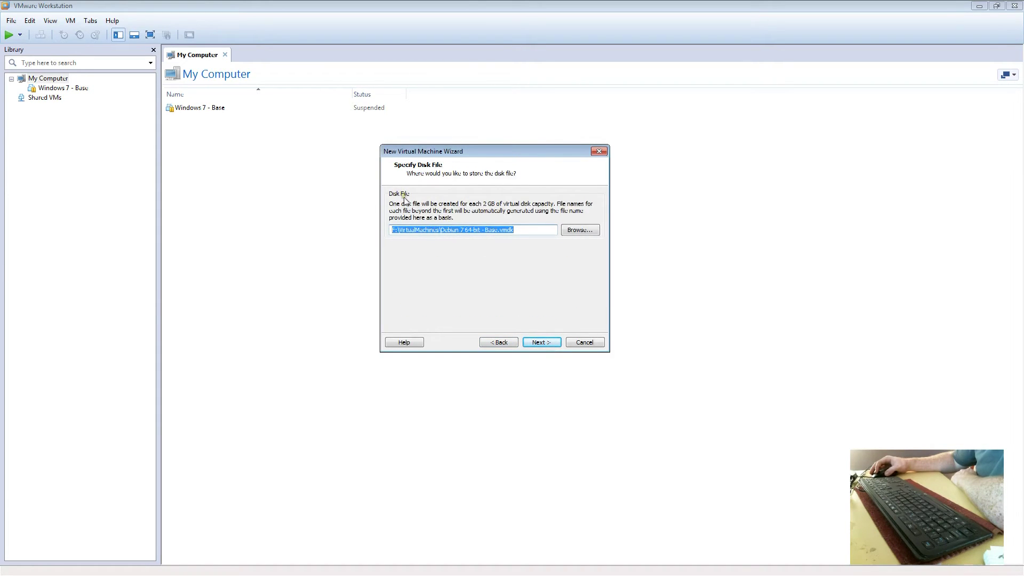
Step: While browsing for the disk file location, create a folder named "Debian 7 64-bit - Base" inside VirtualMachines, reusing the copied disk file name
left_click(576, 233)
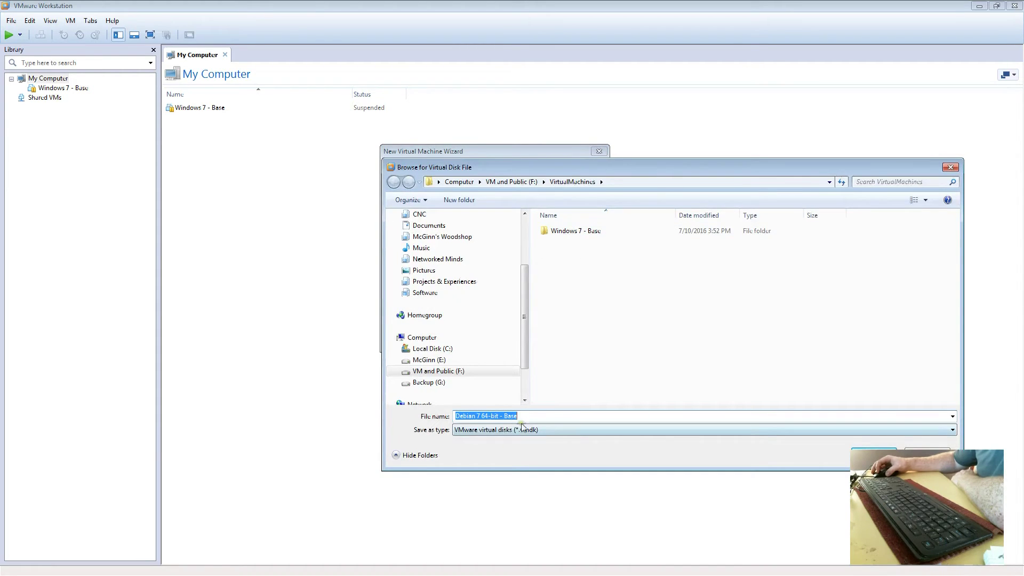
right_click(578, 266)
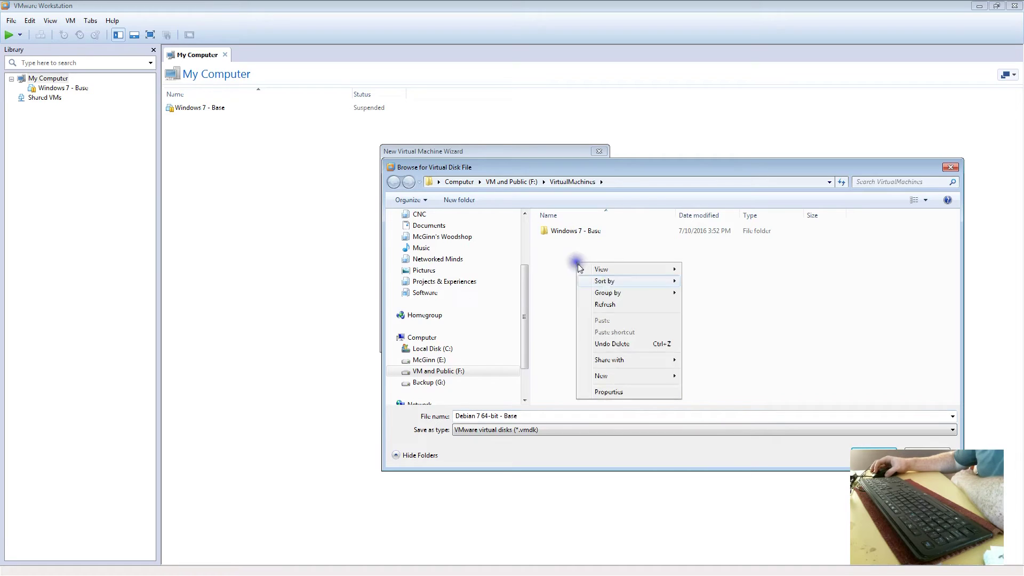
left_click(526, 416)
right_click(506, 413)
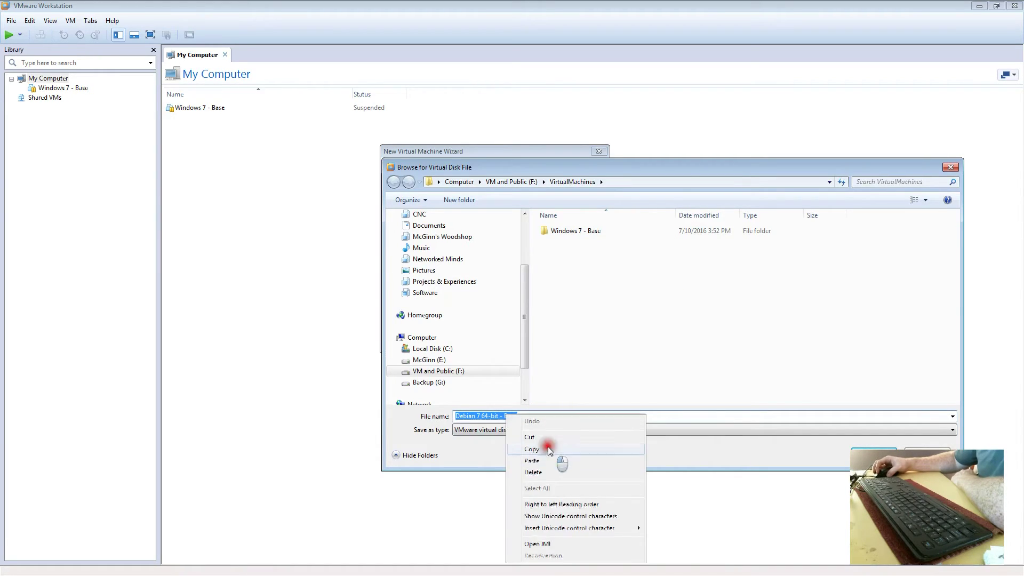
left_click(548, 446)
right_click(580, 252)
left_click(613, 366)
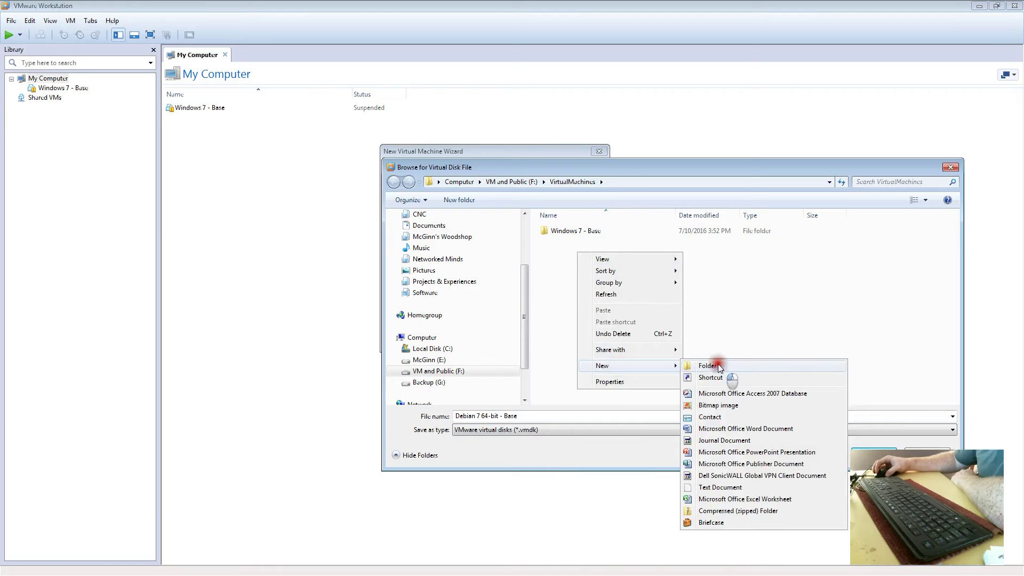
left_click(718, 364)
key("ctrl+v")
left_click(636, 290)
Step: Store the disk file "Debian 7 64-bit - Base" inside the new "Debian 7 64-bit - Base" folder and continue
left_click(609, 230)
key("Return")
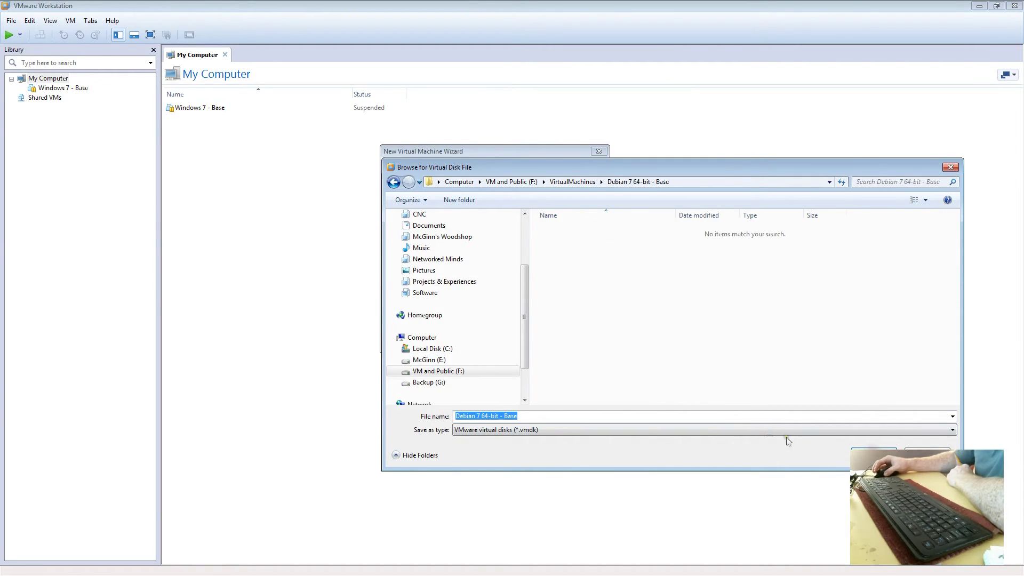
key("Return")
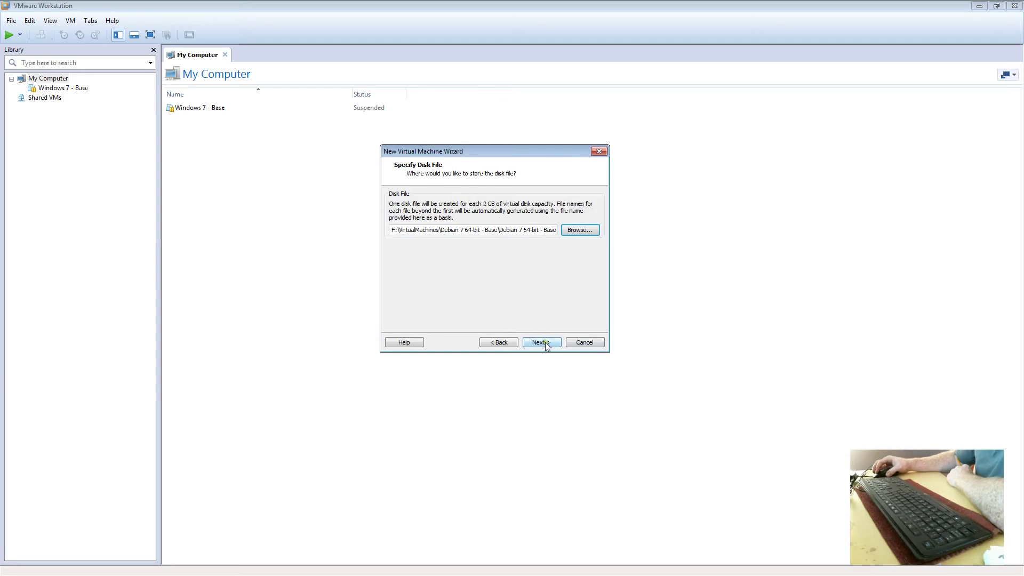
left_click(545, 343)
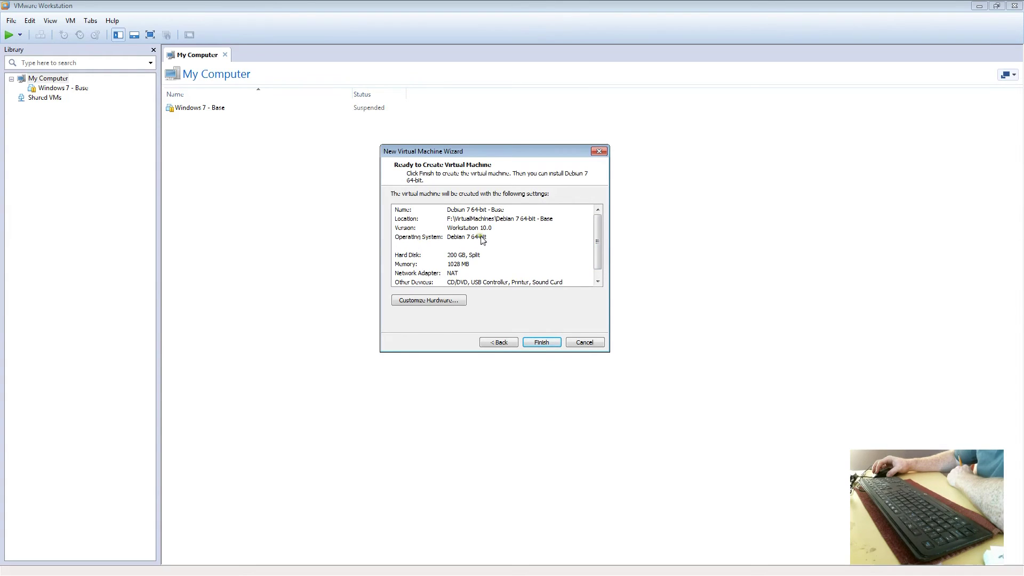
Step: Review the network adapter and other devices in the settings summary, and finish creating the virtual machine
left_click(457, 273)
left_click(493, 279)
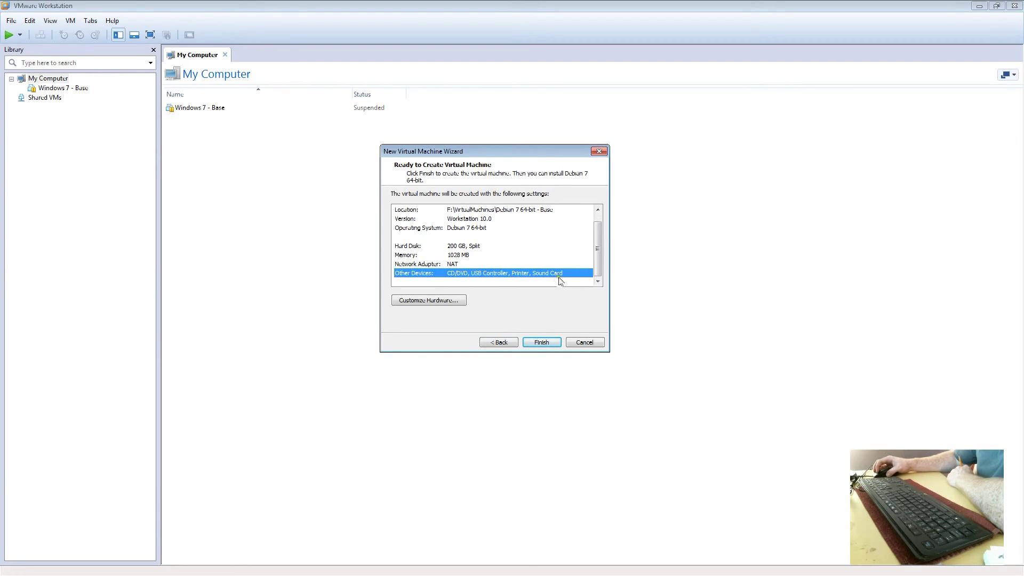
left_click(543, 342)
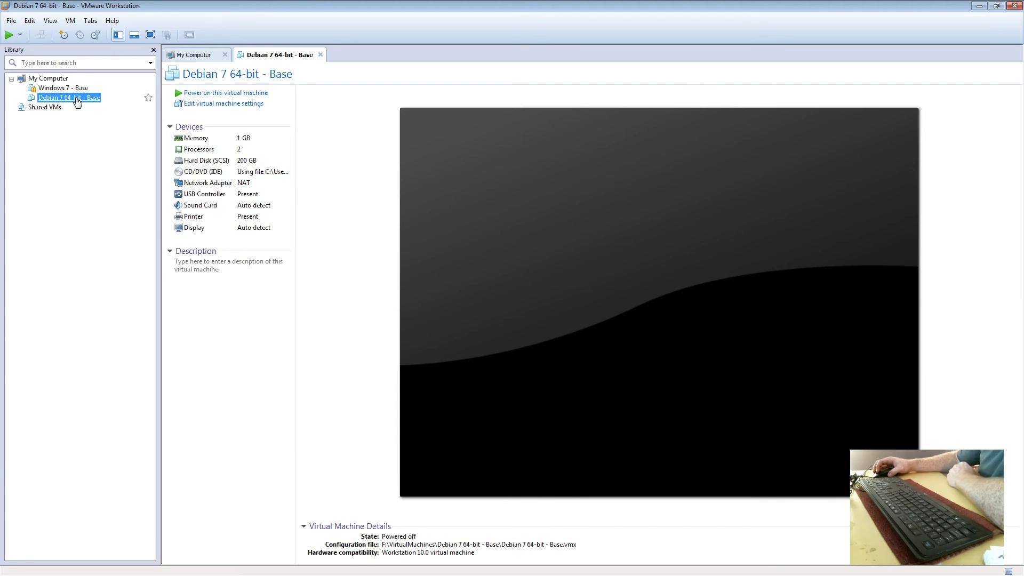
Step: Check the ISO image file path of the CD/DVD (IDE) device in the Debian virtual machine's settings, and close the settings
left_click(205, 104)
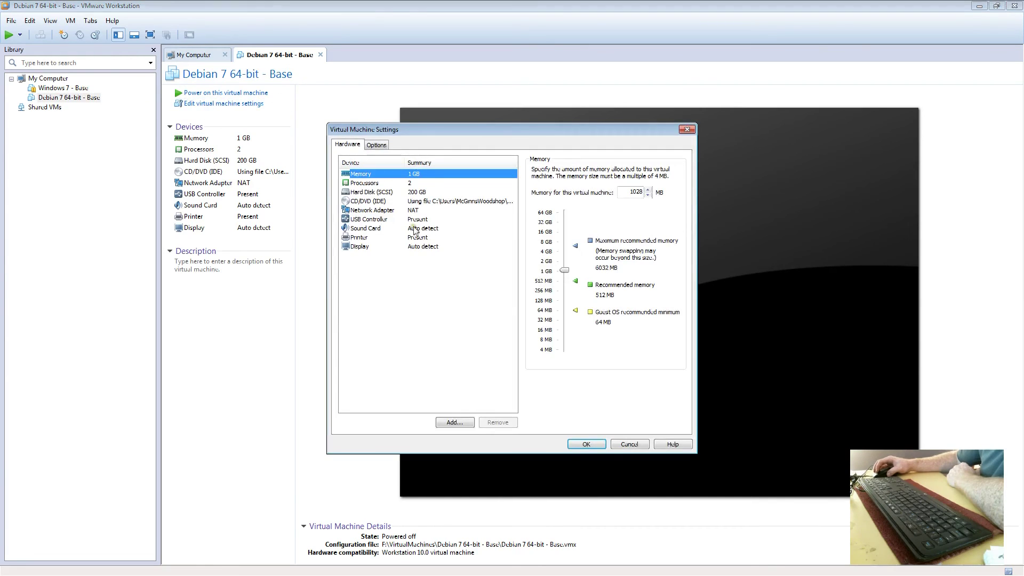
left_click(373, 202)
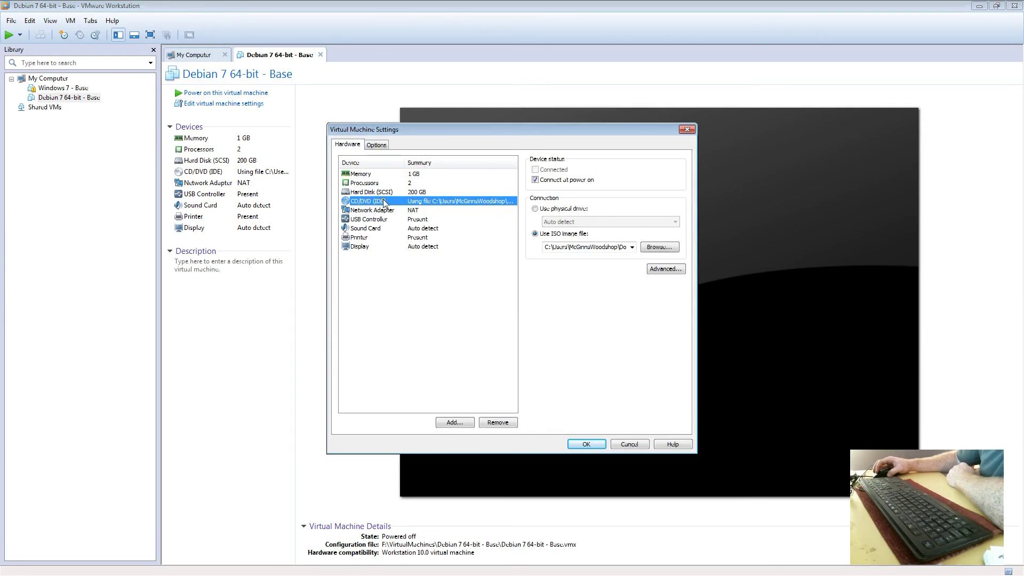
left_click(631, 247)
left_click(630, 248)
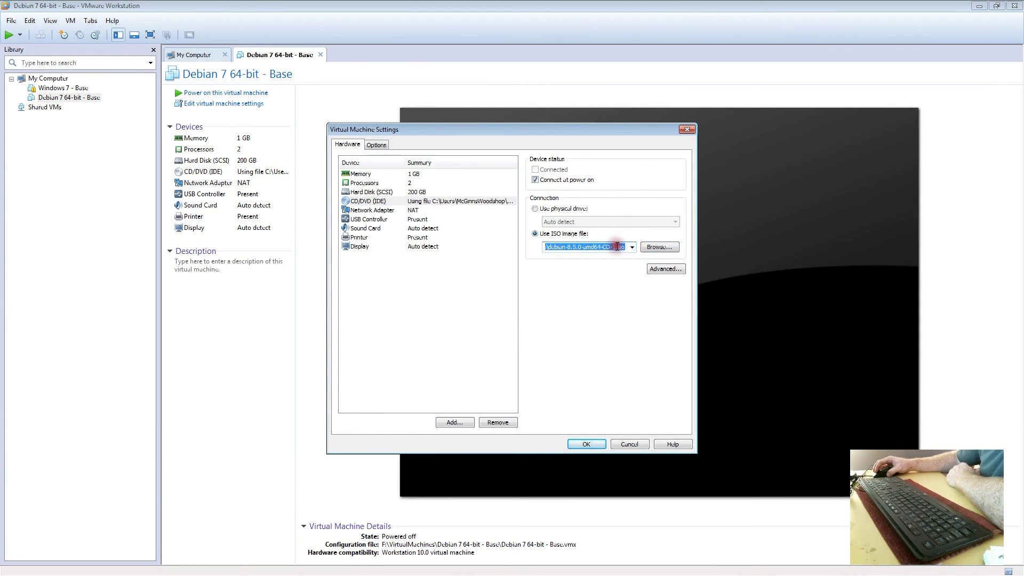
left_click_drag(621, 247, 533, 256)
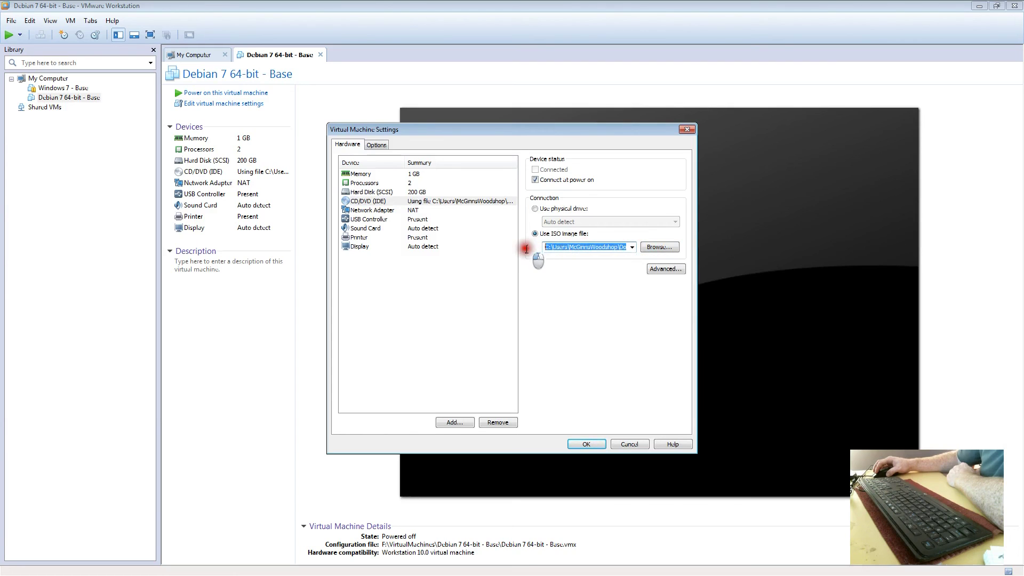
left_click(586, 444)
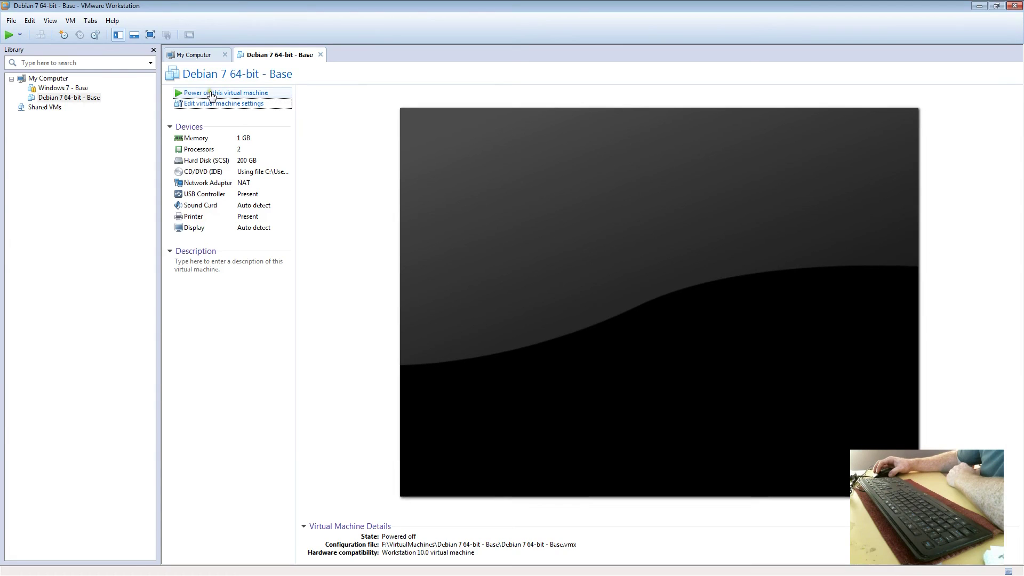